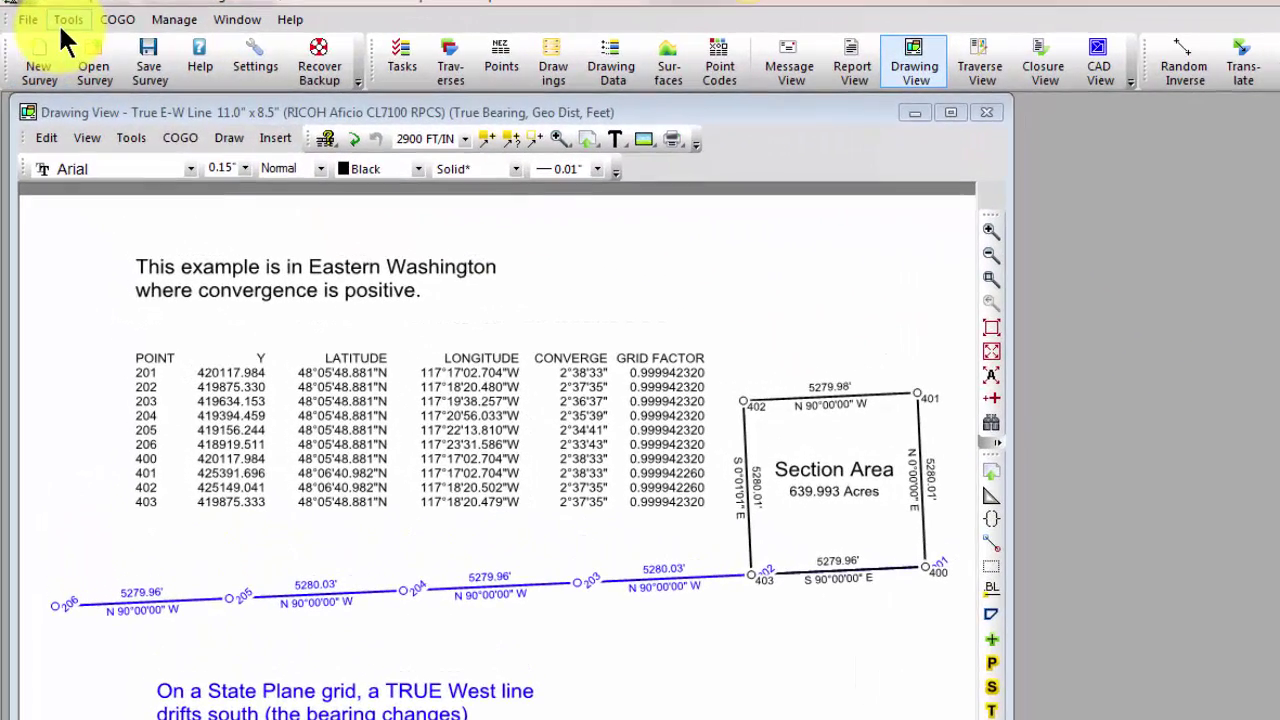
Open the Coordinate Reference System tab of Survey Information and list the available CRS files
left_click(50, 27)
left_click(139, 100)
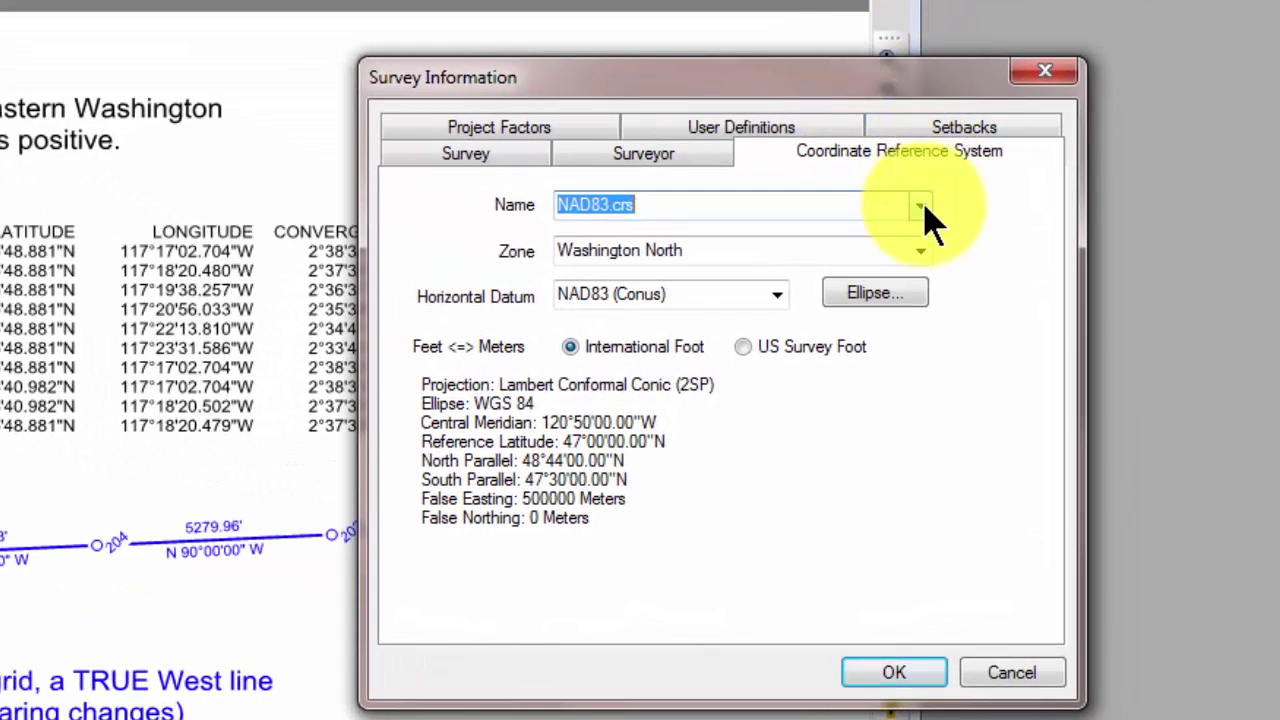
left_click(921, 208)
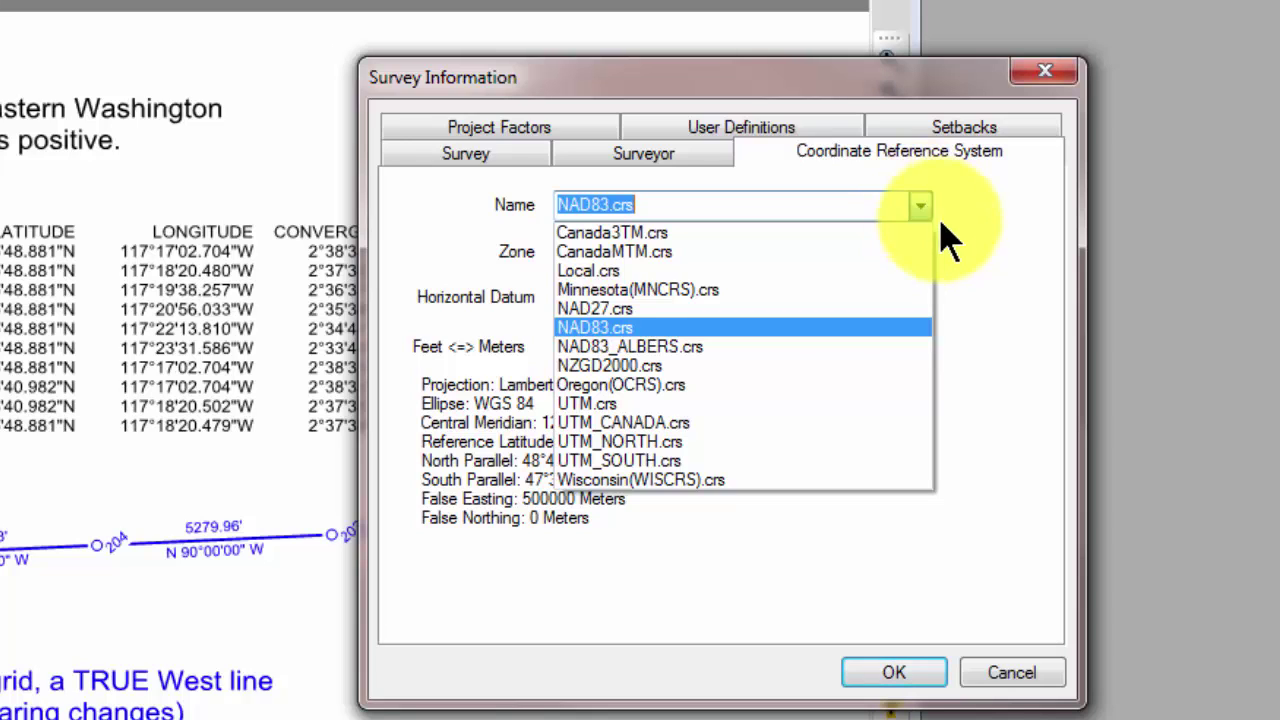
Keep NAD83.crs and show the full ProgramData path of the Coordinate Reference Systems folder
left_click(975, 250)
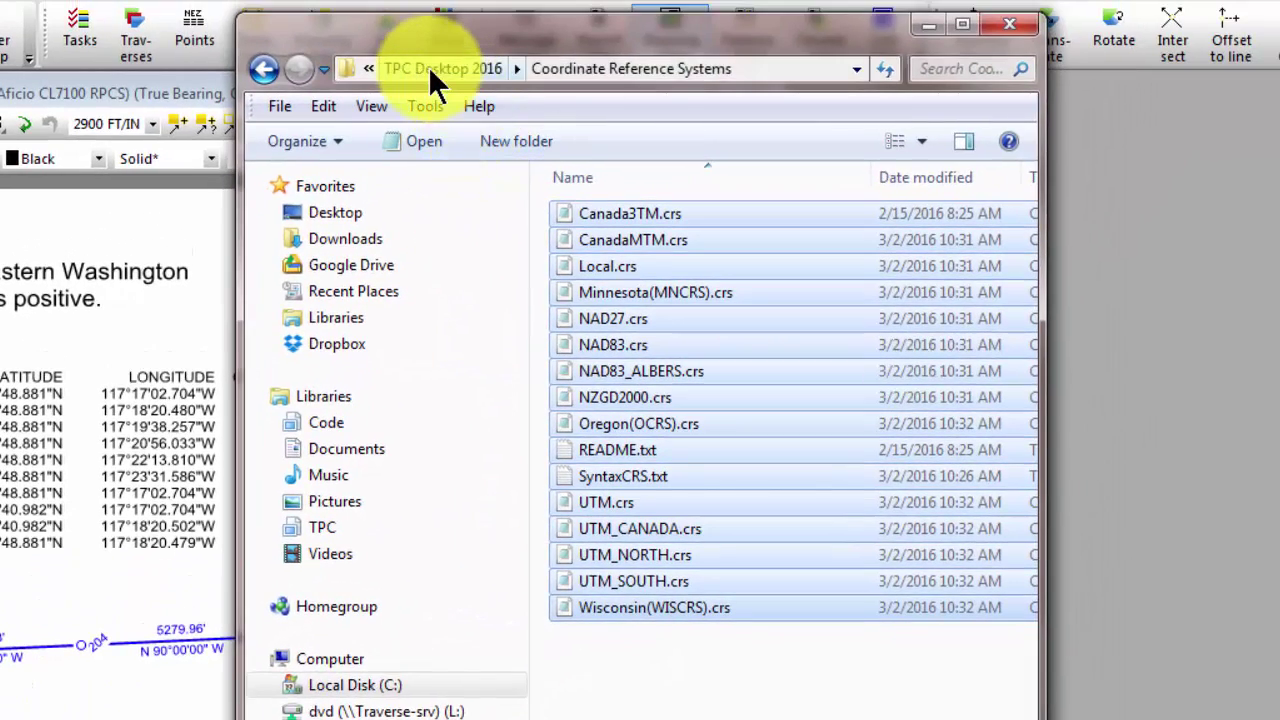
left_click(756, 66)
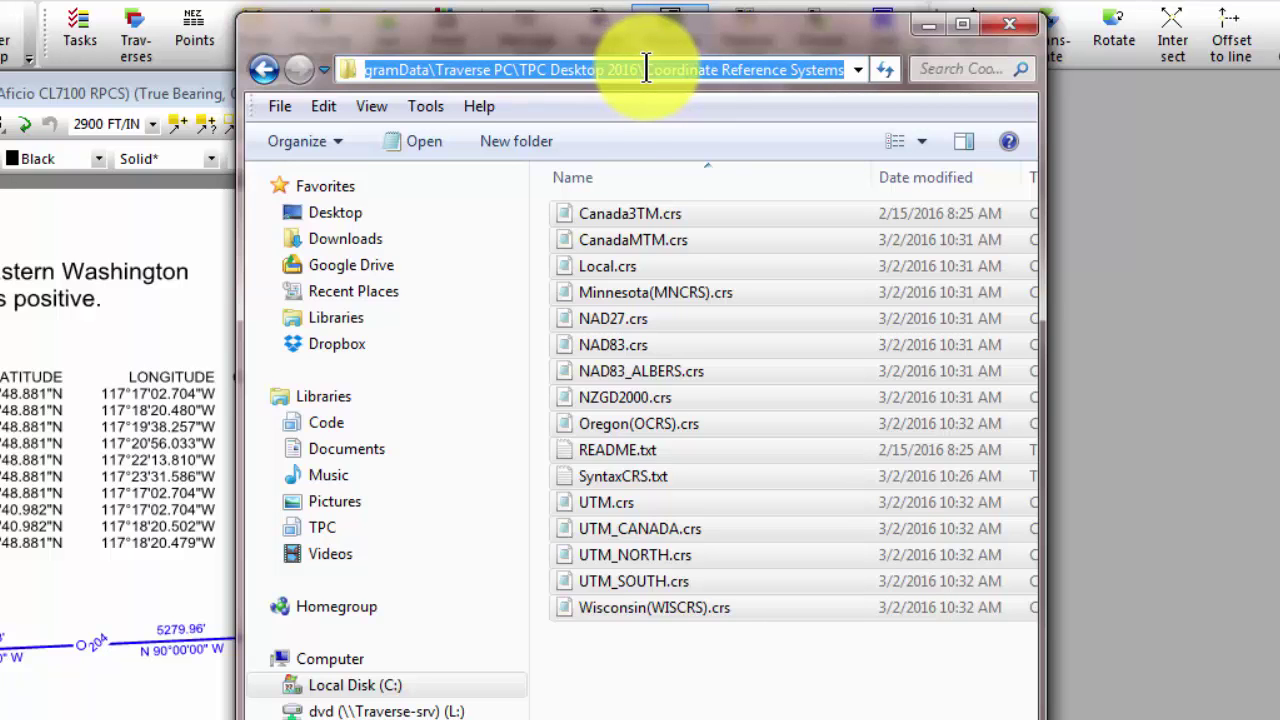
left_click(630, 659)
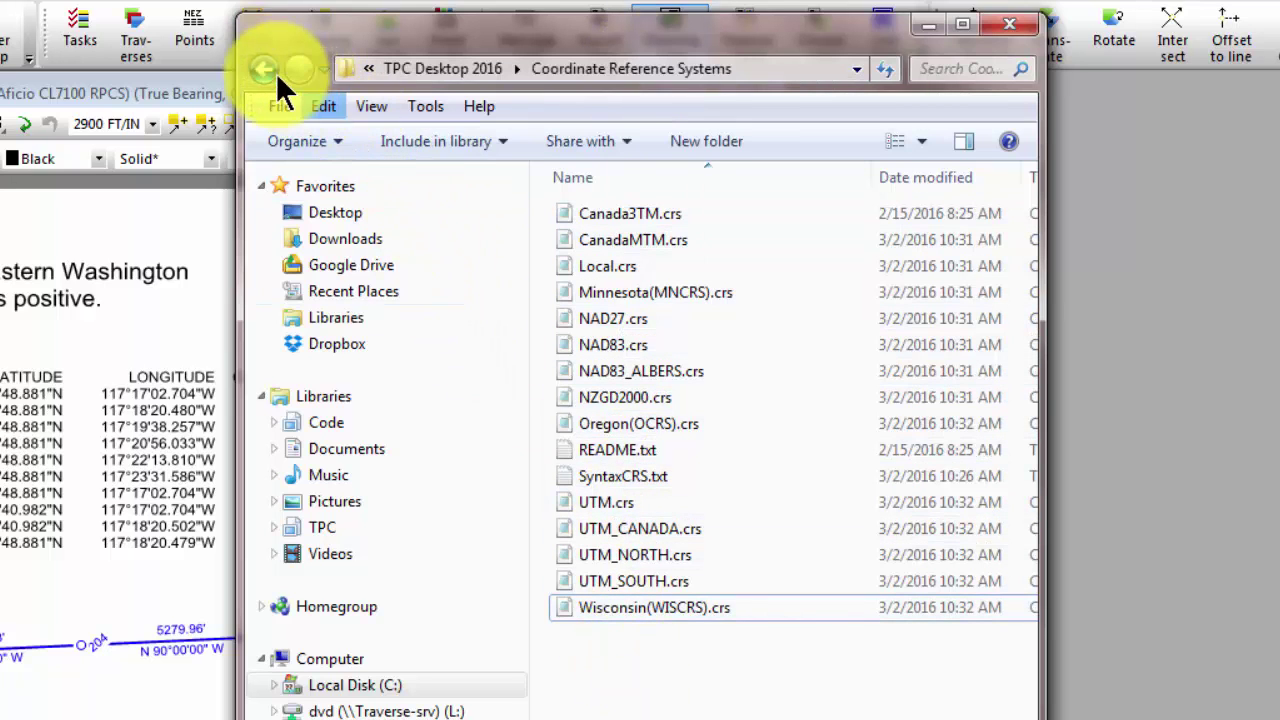
left_click(266, 68)
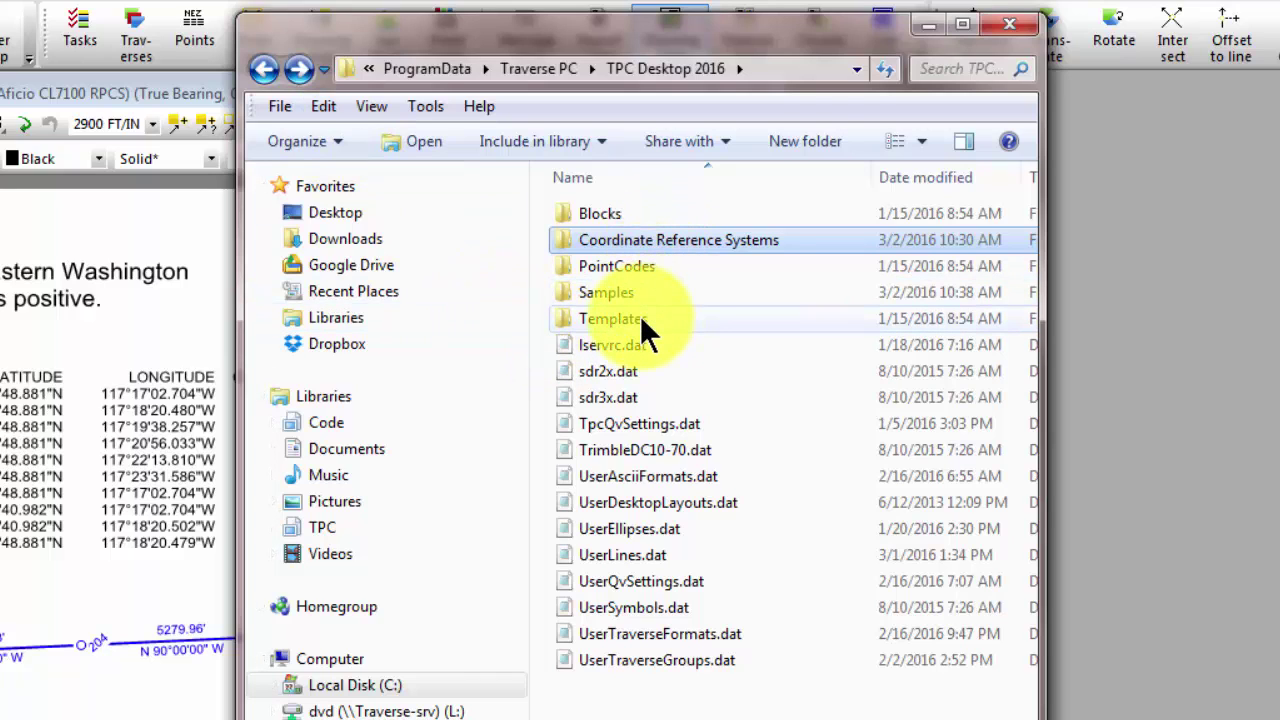
double_click(662, 239)
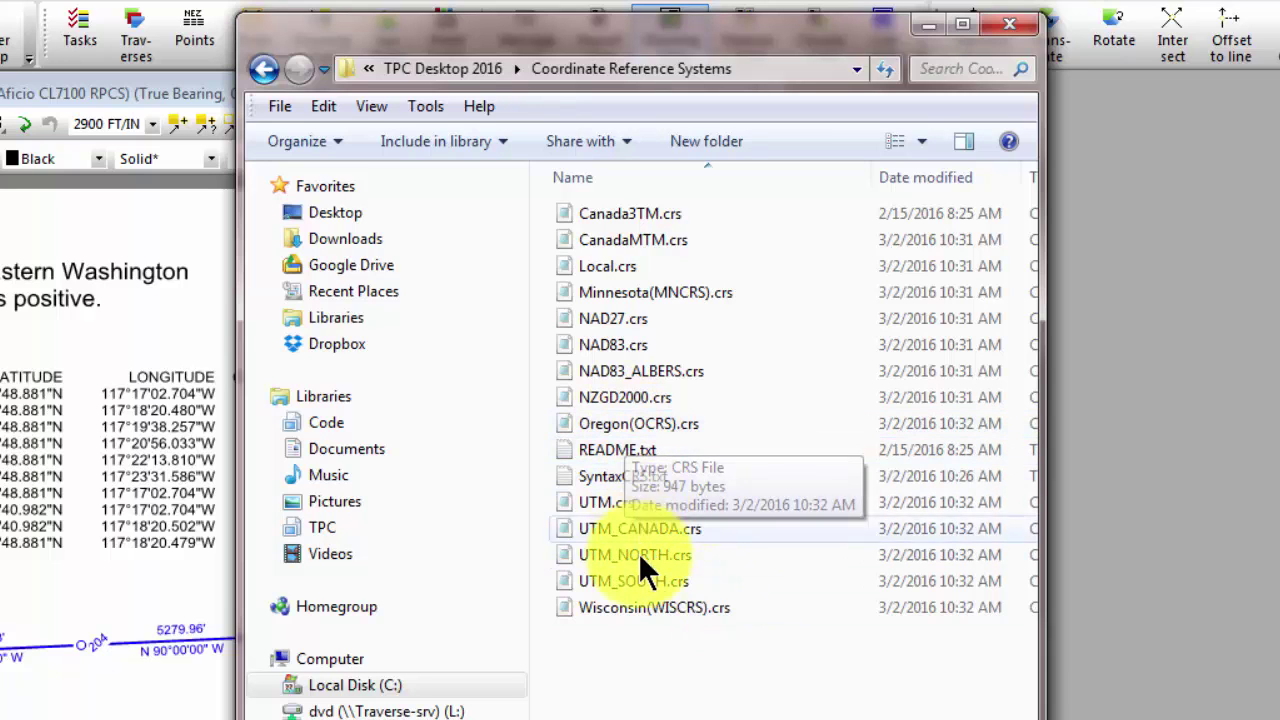
left_click(642, 598)
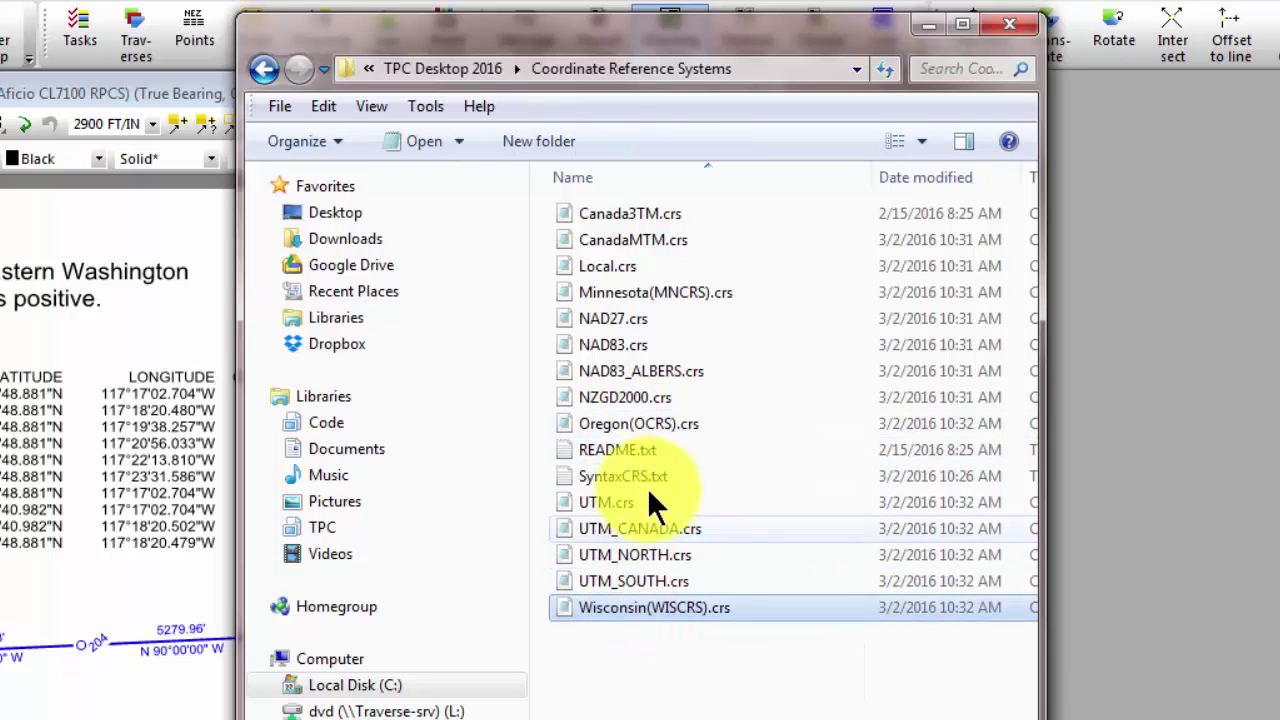
left_click(631, 291)
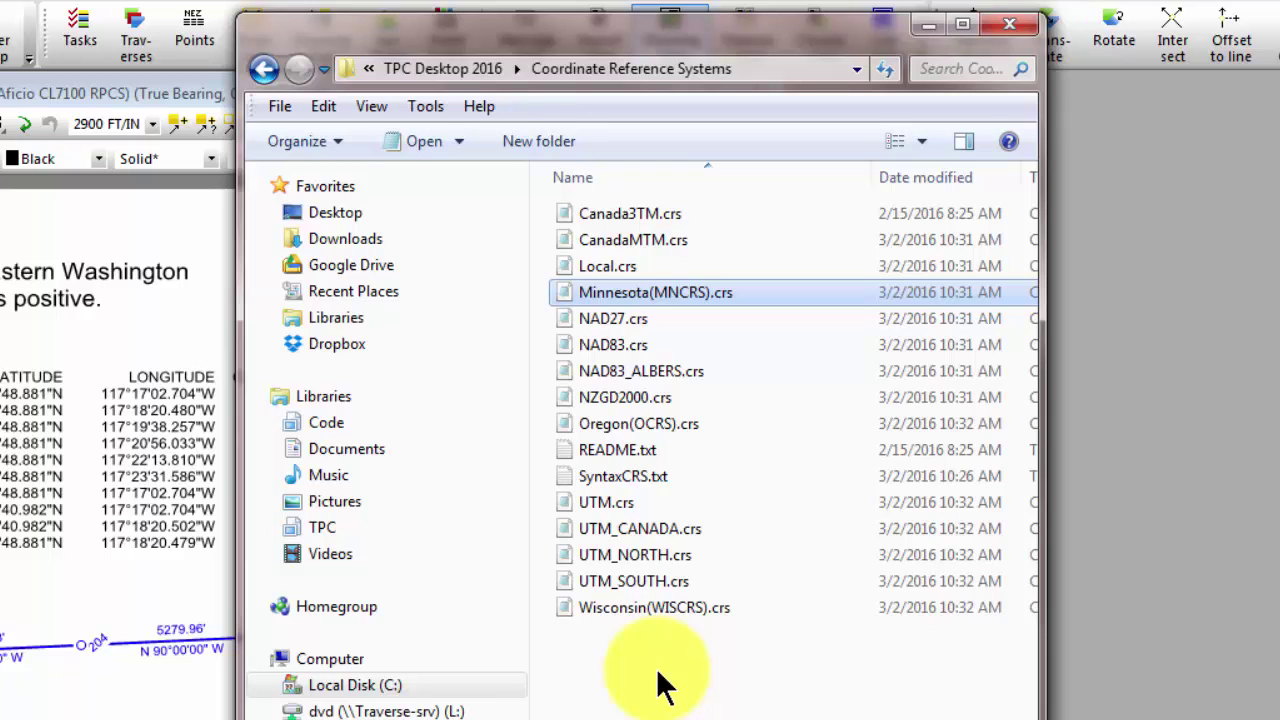
Read the Wisconsin(WISCRS).crs zone definitions in Notepad, then close Notepad and the folder
double_click(622, 605)
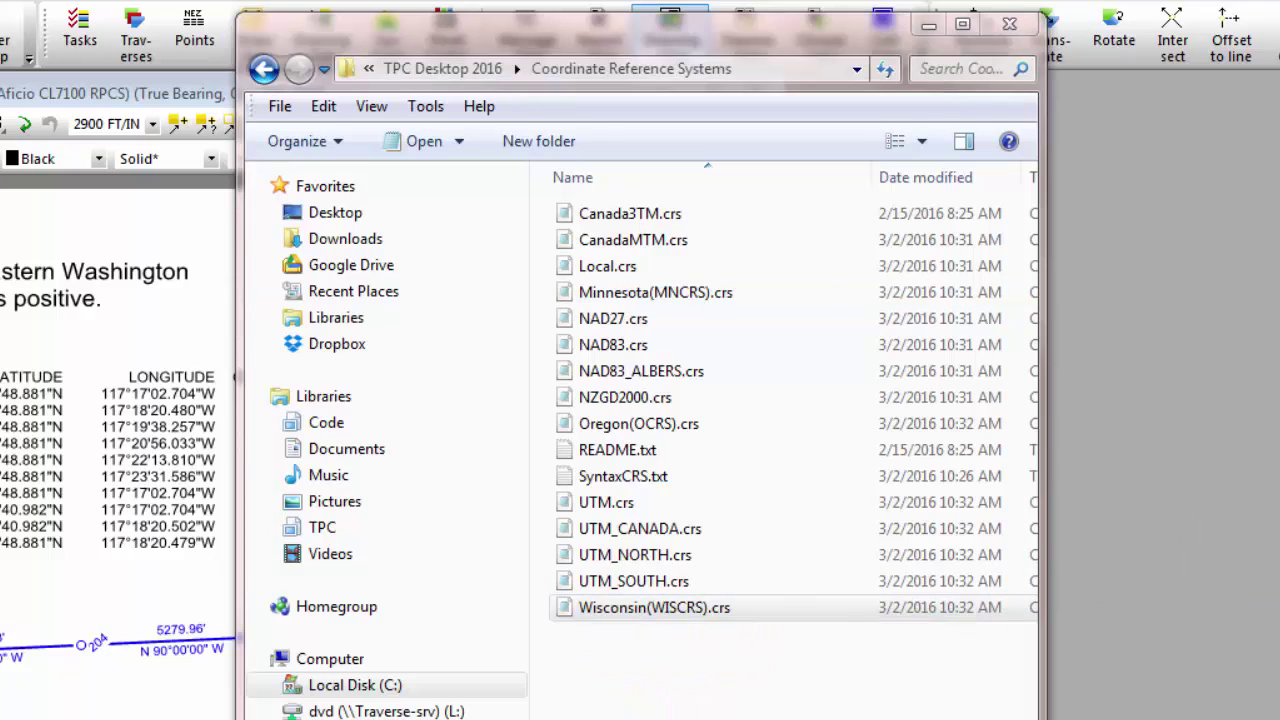
left_click_drag(911, 172, 741, 120)
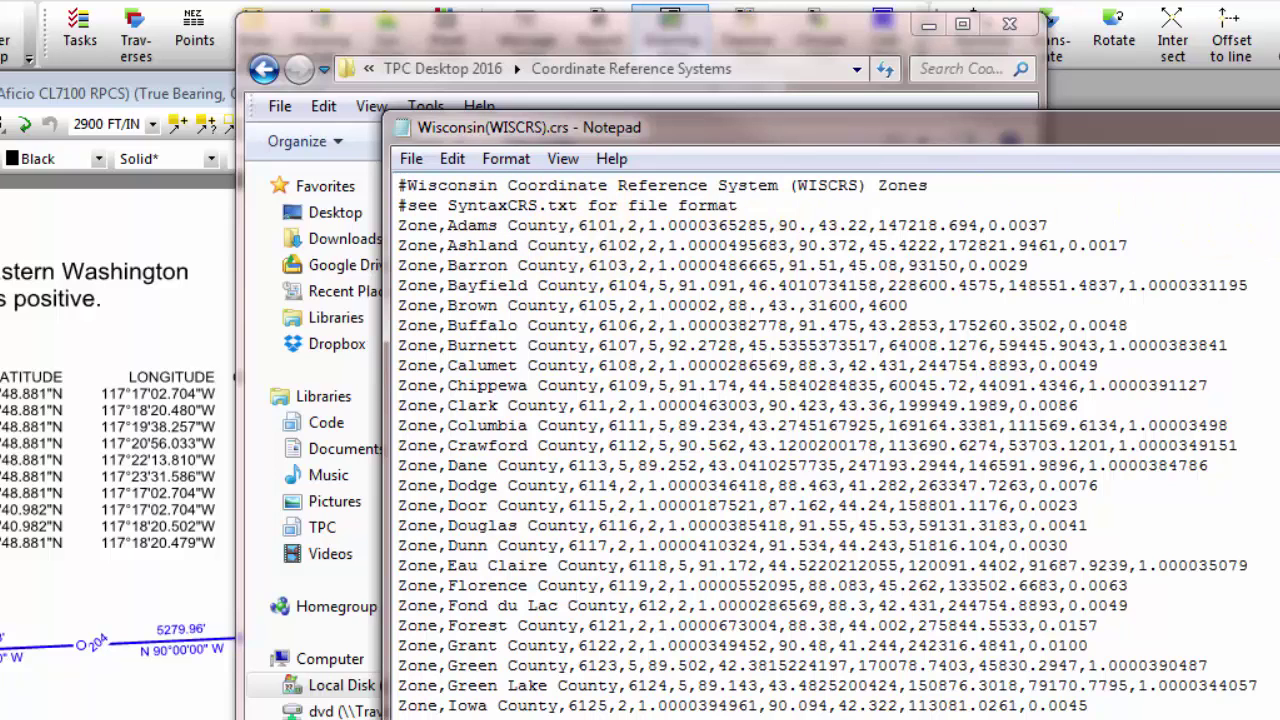
key("alt+F4")
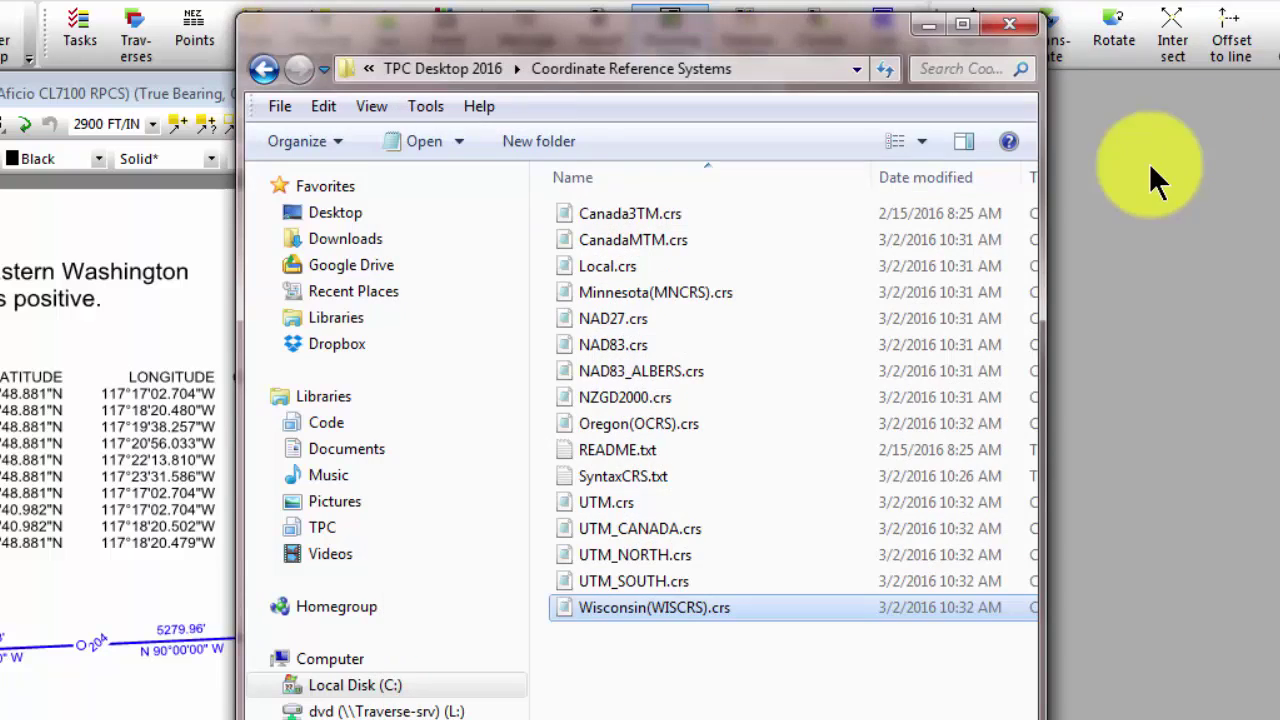
key("alt+F4")
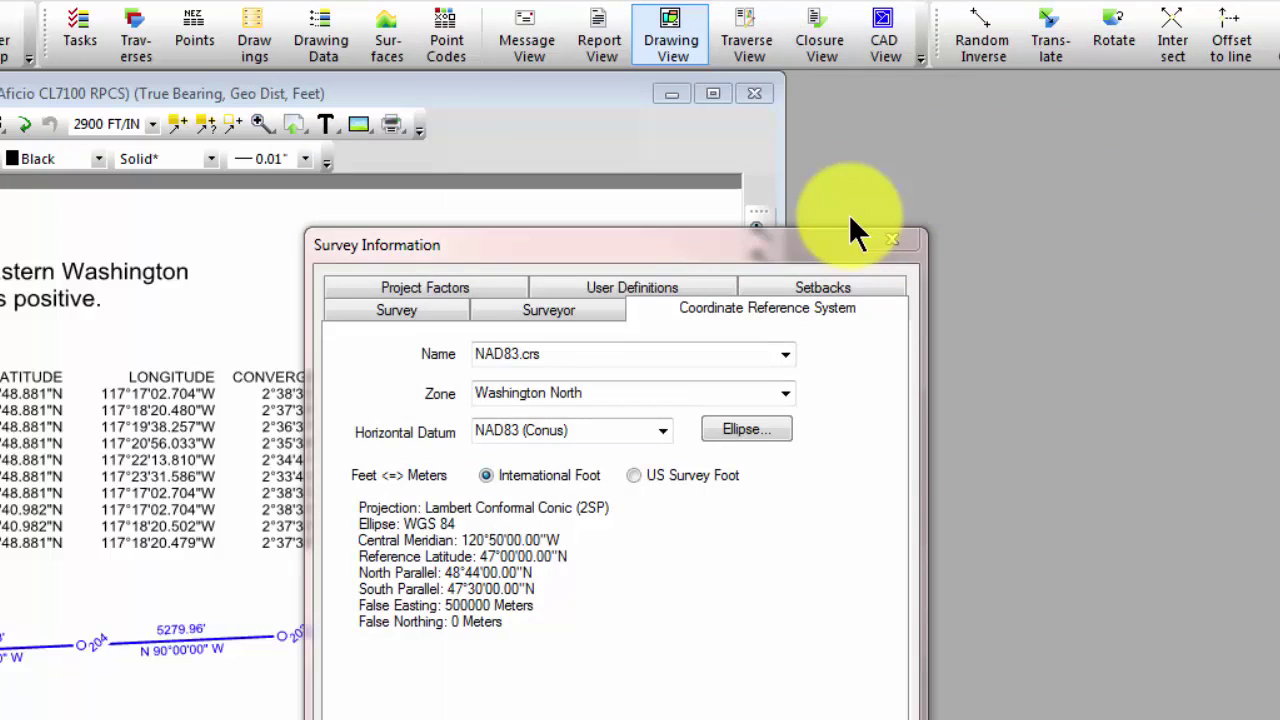
Try UTM_NORTH.crs as the reference system and view its zones without picking one
left_click(785, 354)
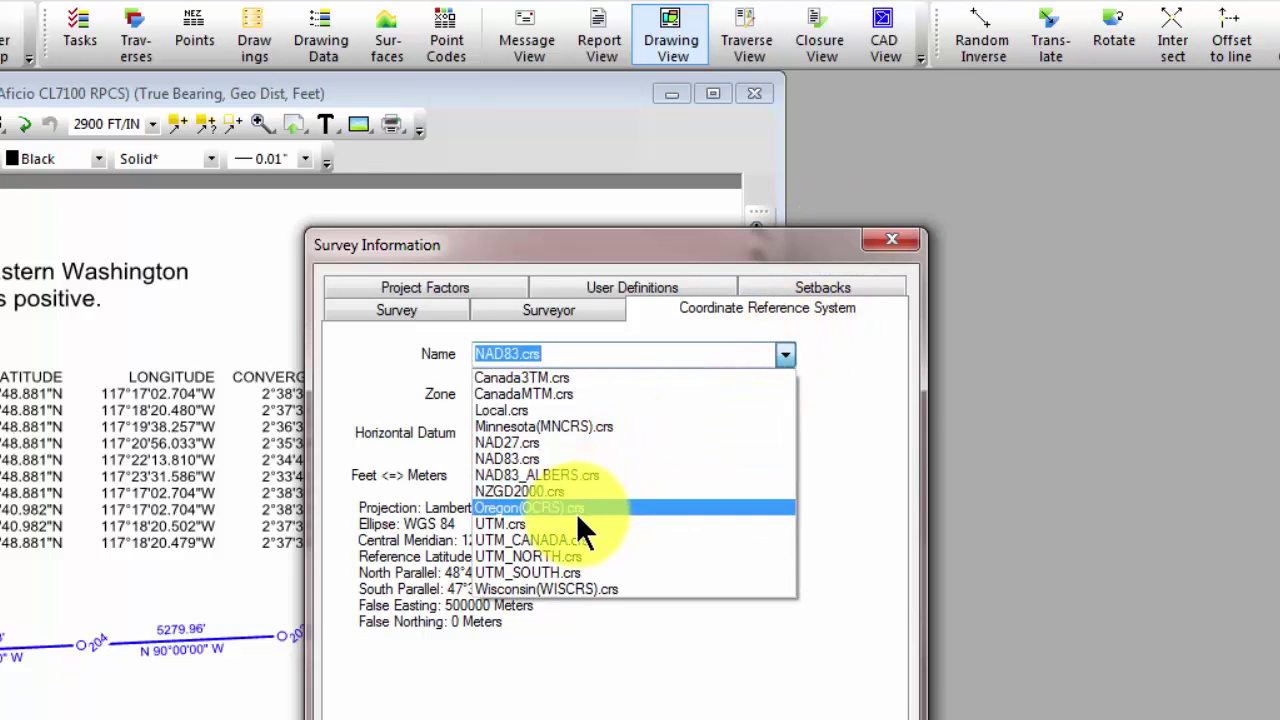
left_click(556, 556)
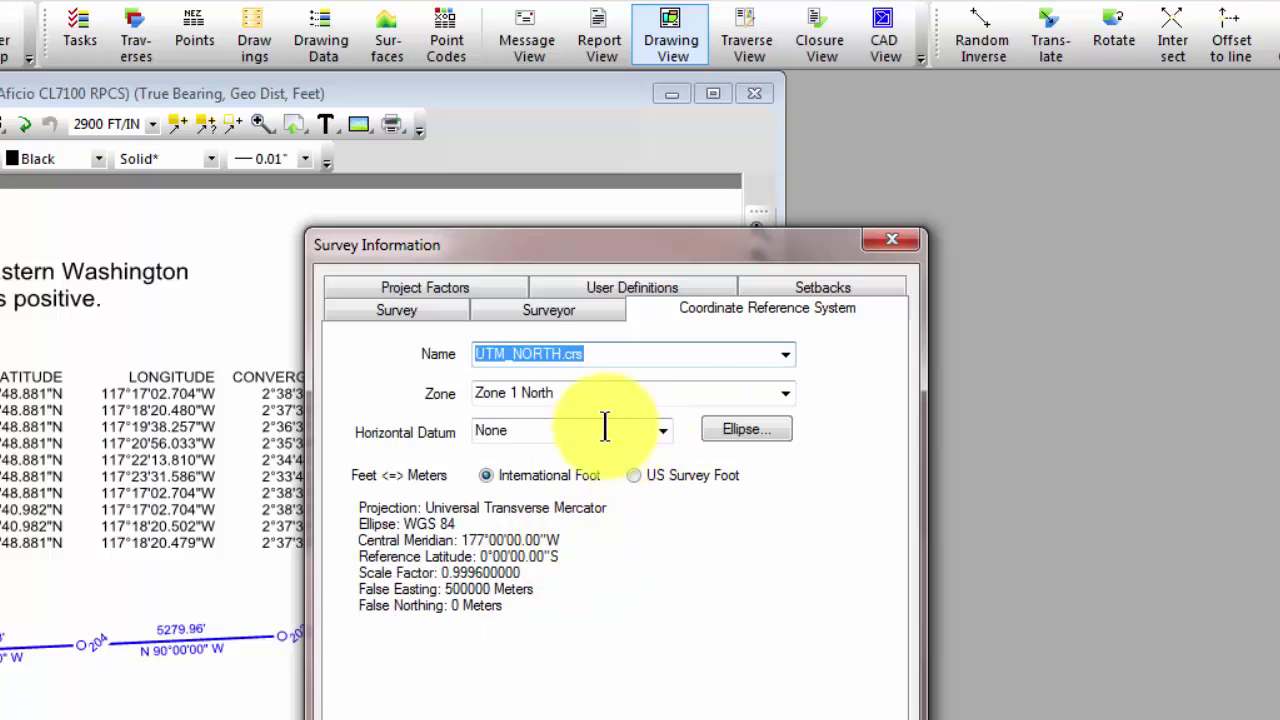
left_click(787, 395)
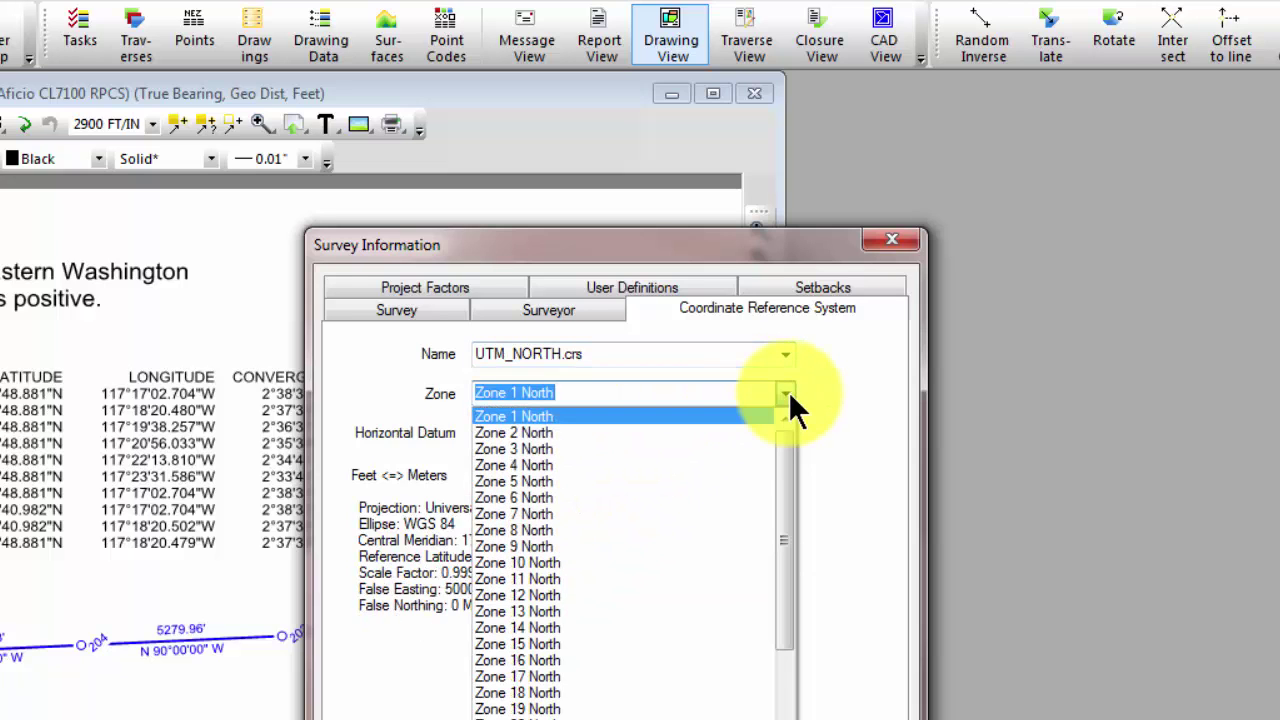
left_click(788, 360)
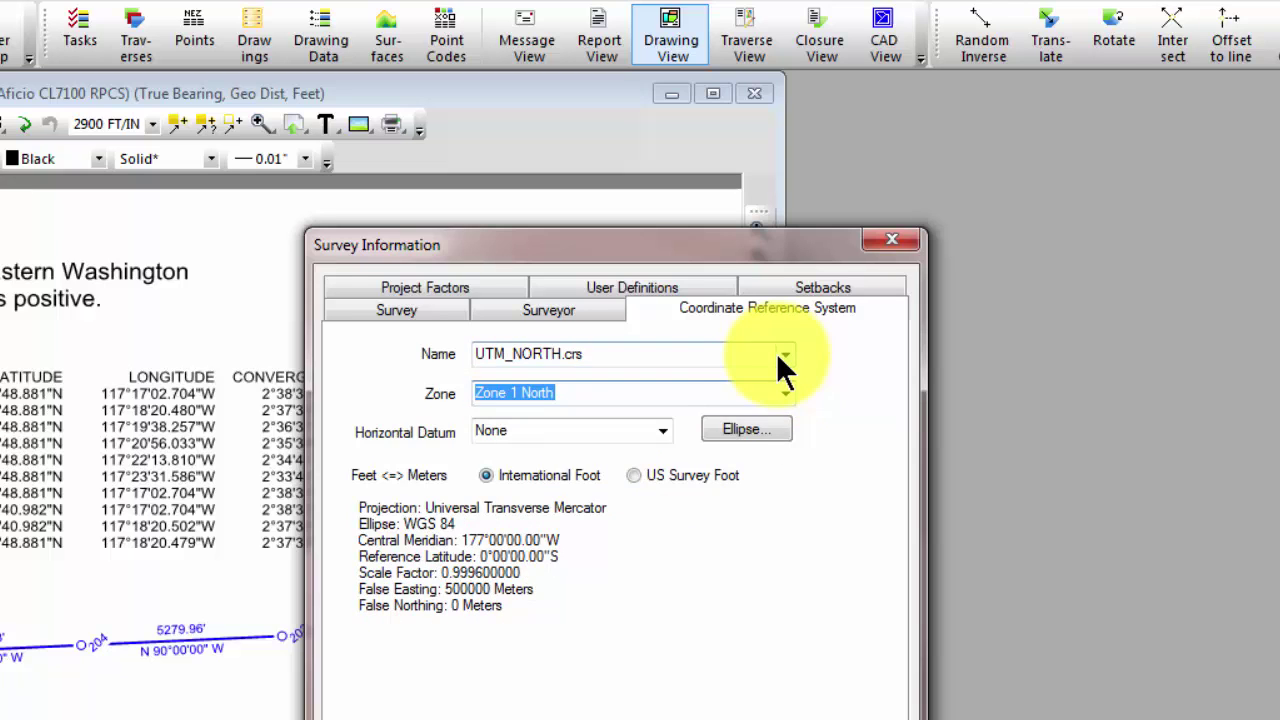
Switch back to NAD83.crs and choose the Washington North zone
left_click(782, 354)
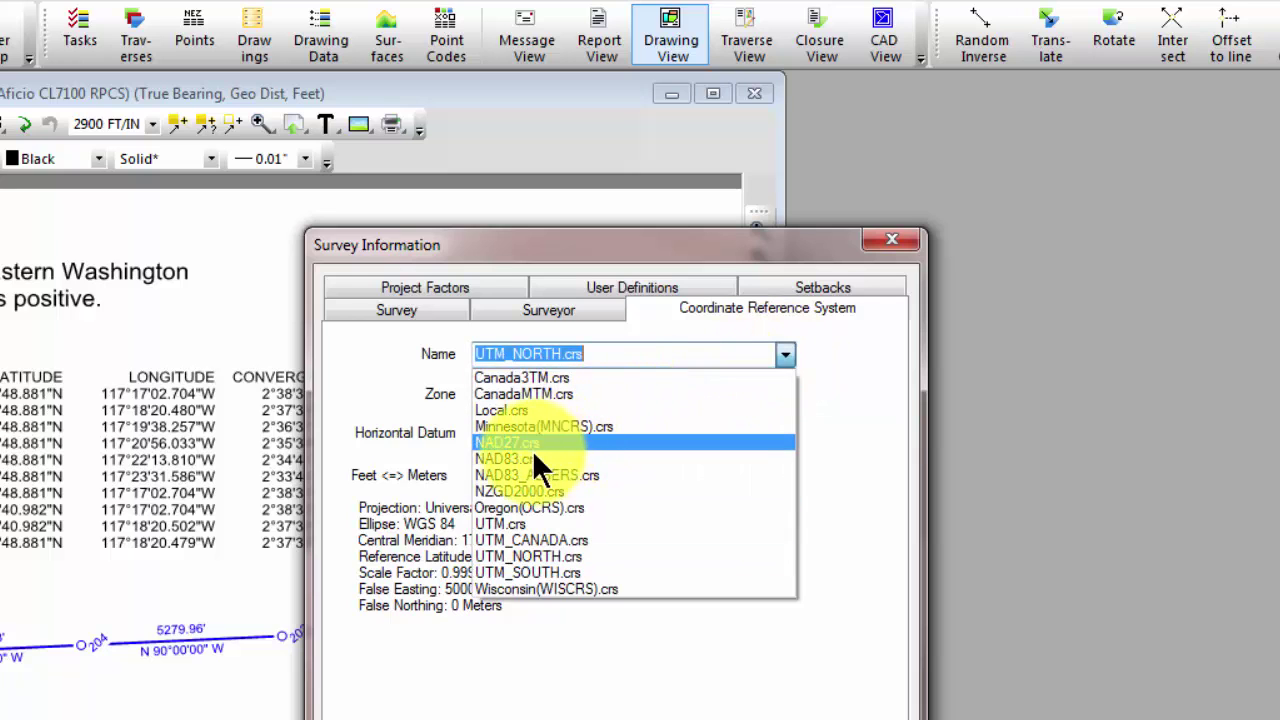
left_click(532, 458)
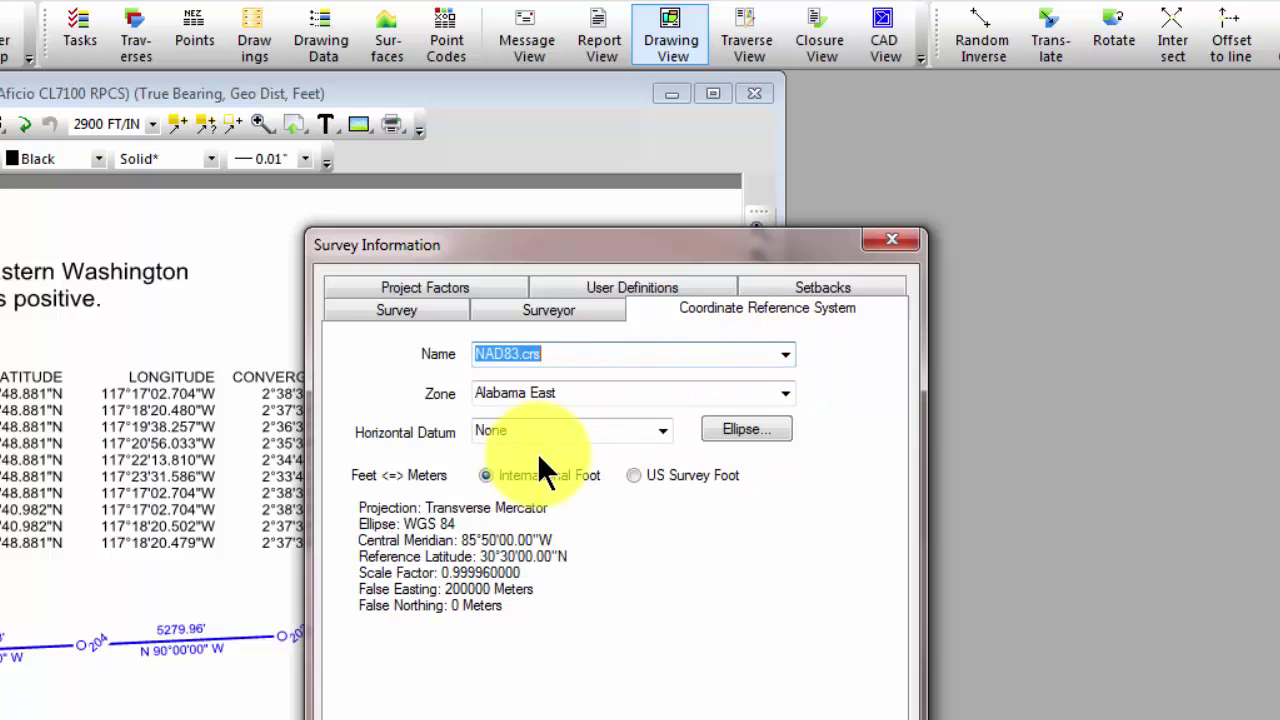
left_click(782, 394)
left_click_drag(784, 485, 780, 715)
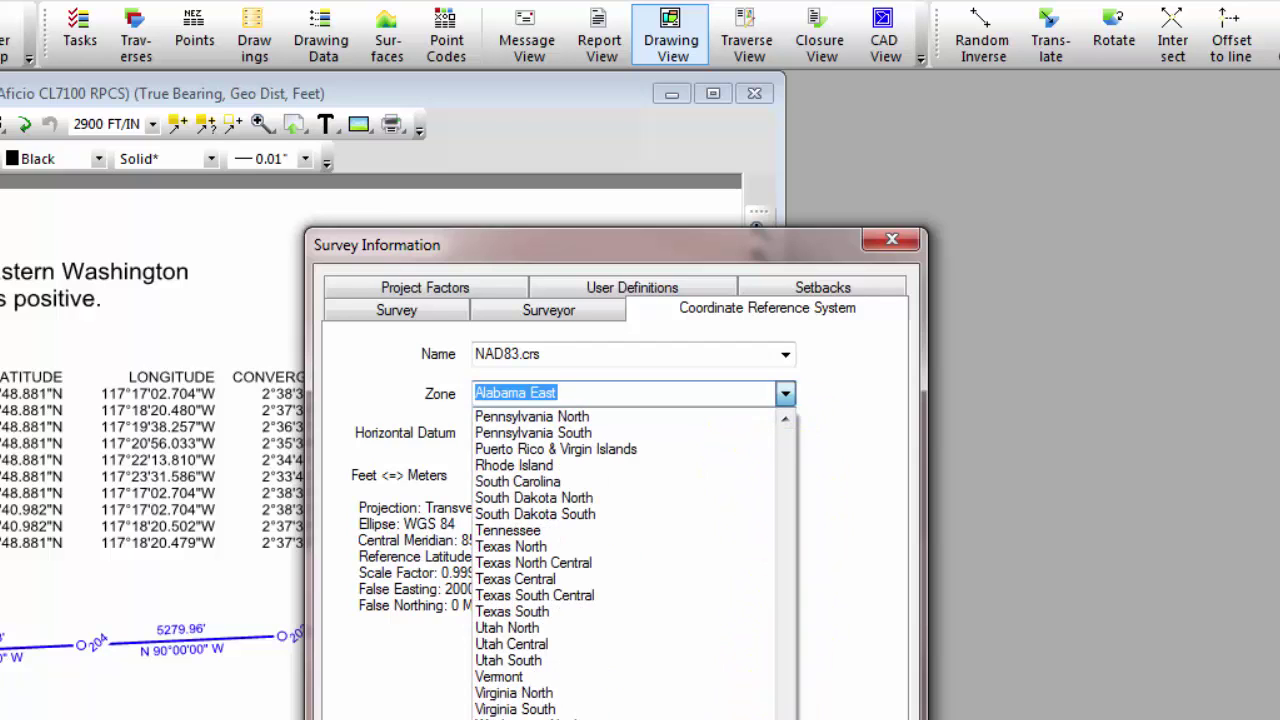
left_click(530, 714)
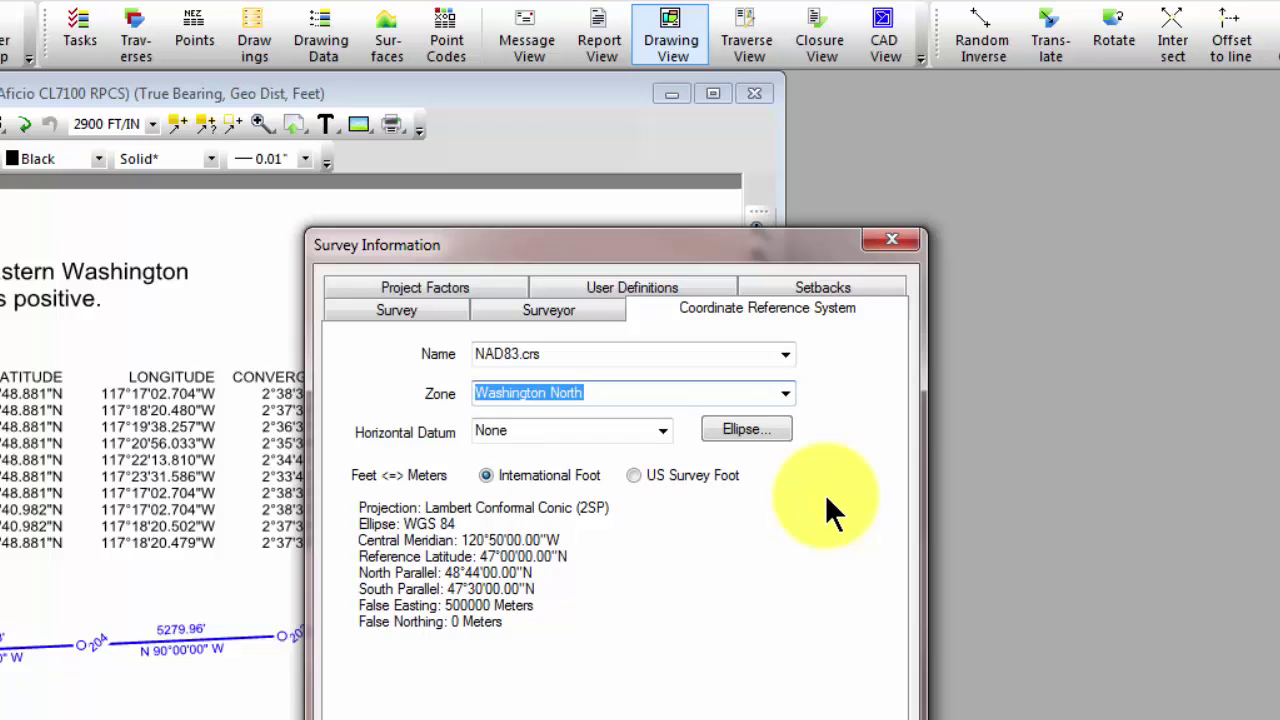